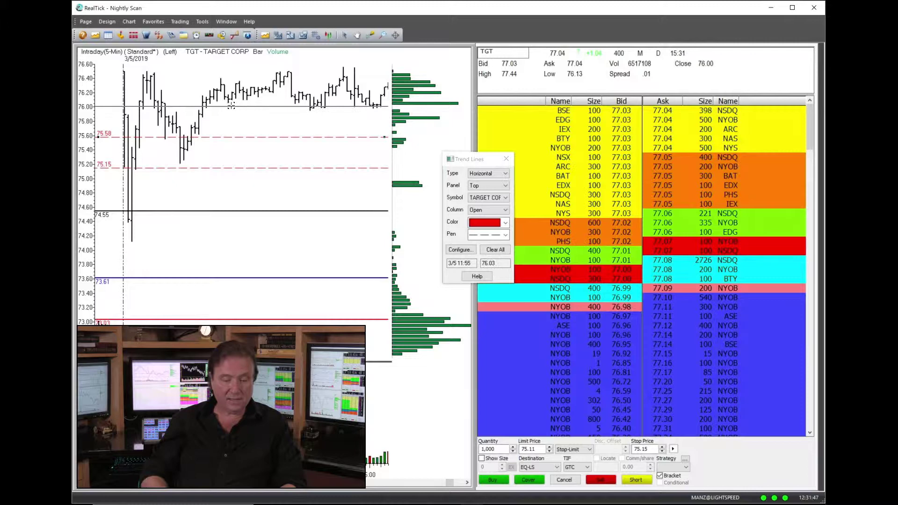
Place the upper trigger line at 76.01 and open a 1,000-share TGT short bracket order.
{"action": "left_click", "coordinate": [231, 106]}
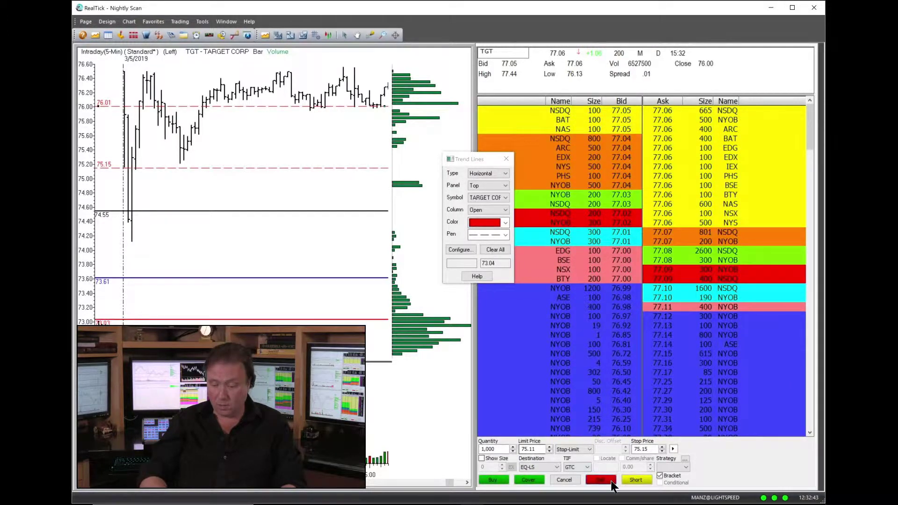
{"action": "left_click", "coordinate": [635, 479]}
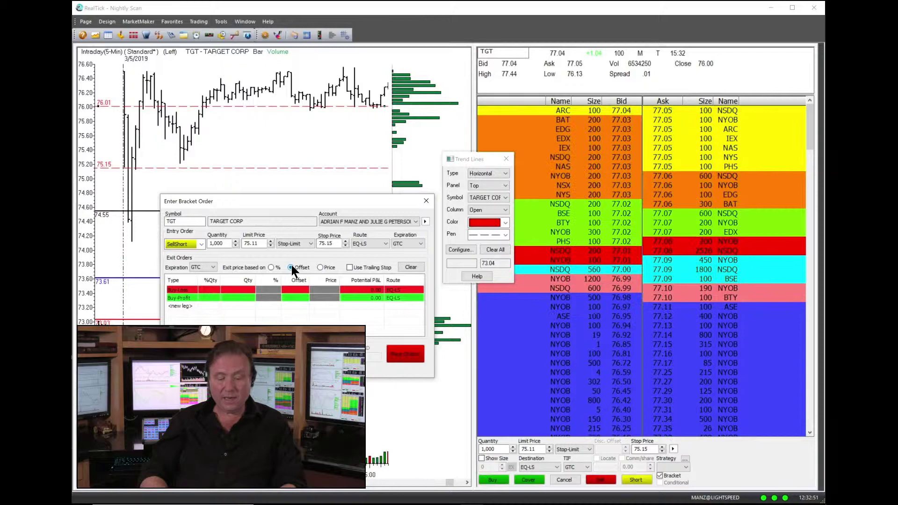
Set both the Buy-Loss and Buy-Profit legs to 100% quantity.
{"action": "left_click", "coordinate": [208, 290]}
{"action": "type", "text": "1"}
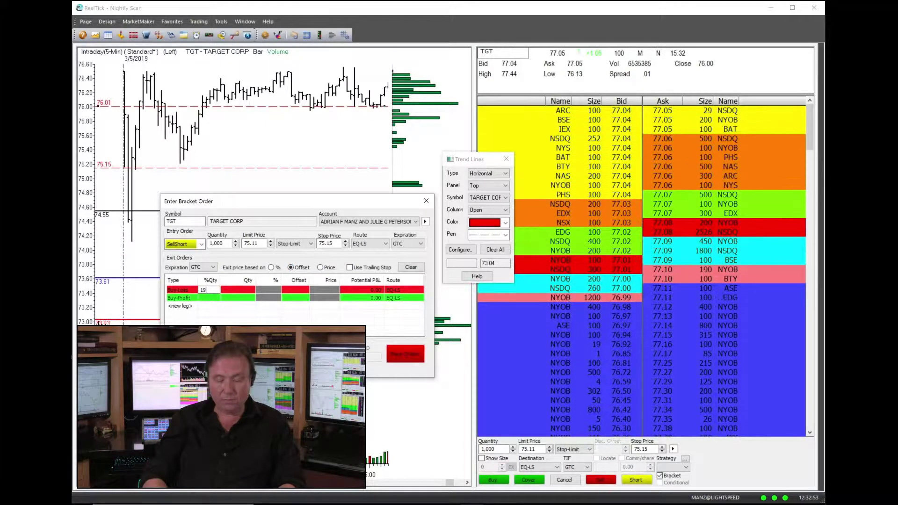
{"action": "type", "text": "00"}
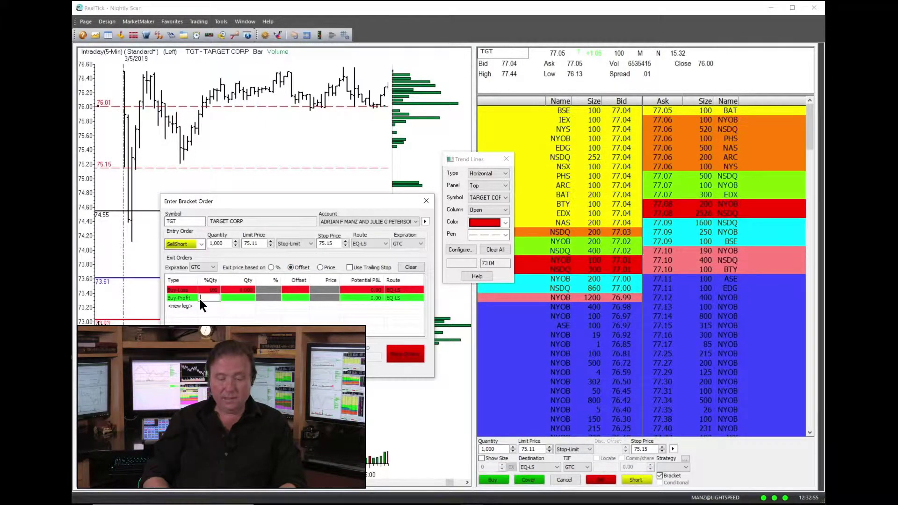
{"action": "left_click", "coordinate": [200, 297]}
{"action": "type", "text": "100"}
{"action": "key", "text": "Return"}
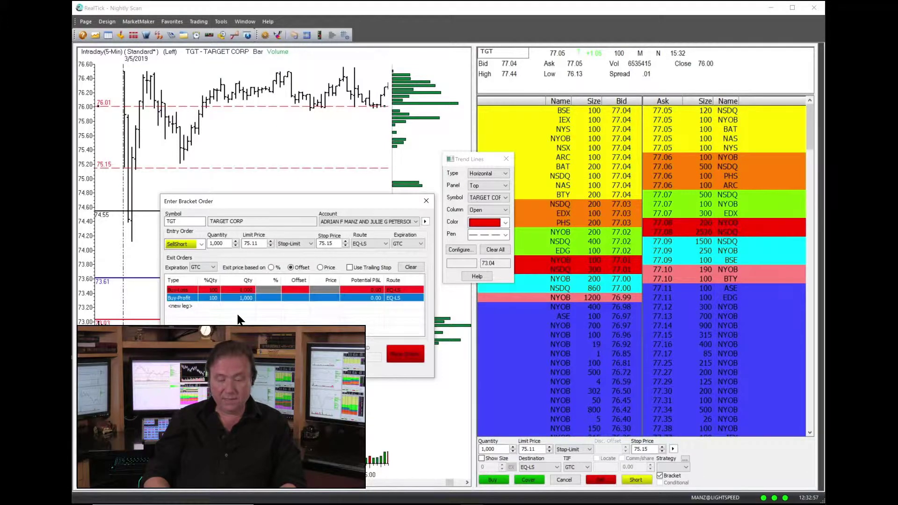
Give both exit legs a 0.75 offset (stop 75.86, target 74.36) and dismiss the confirmation prompt.
{"action": "left_click", "coordinate": [298, 289]}
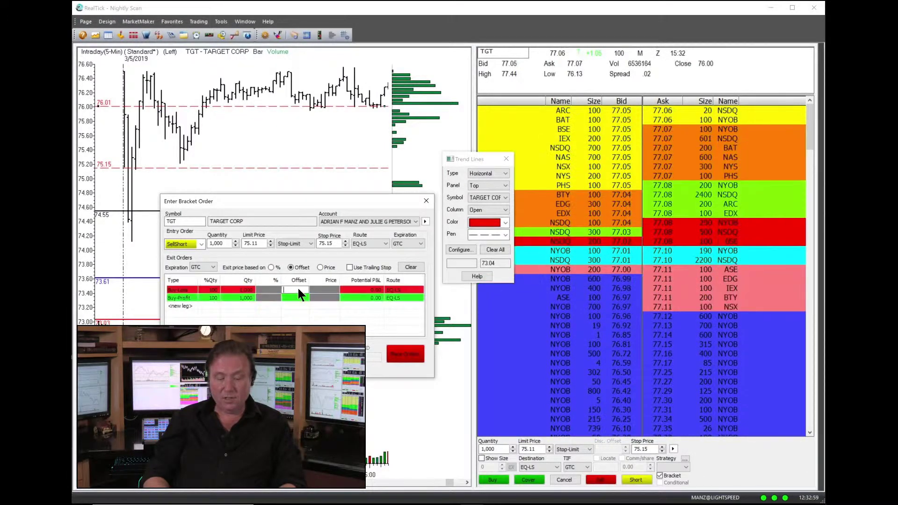
{"action": "type", "text": ".75"}
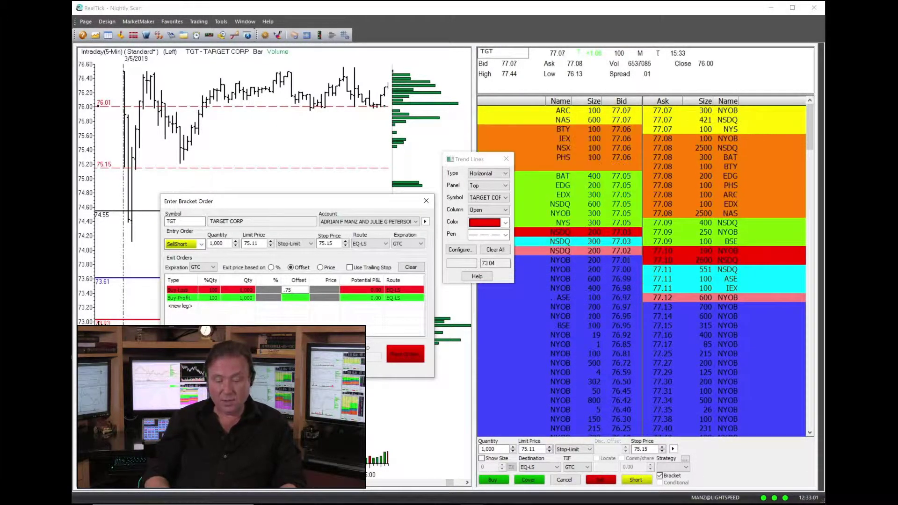
{"action": "left_click", "coordinate": [294, 297]}
{"action": "type", "text": ".75"}
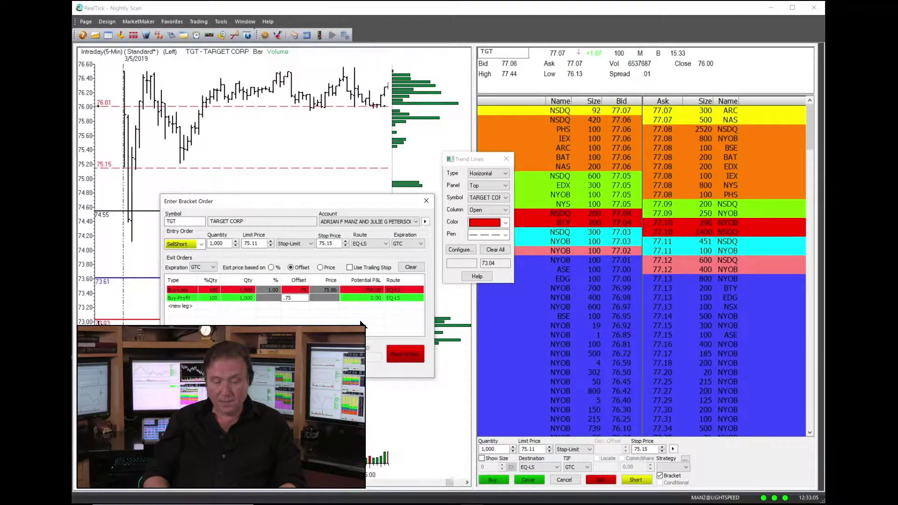
{"action": "key", "text": "Return"}
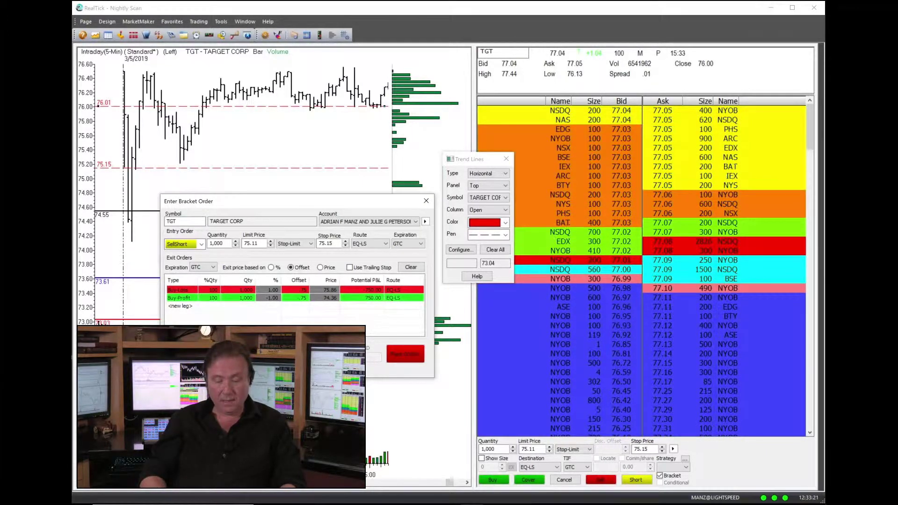
{"action": "left_click", "coordinate": [473, 291]}
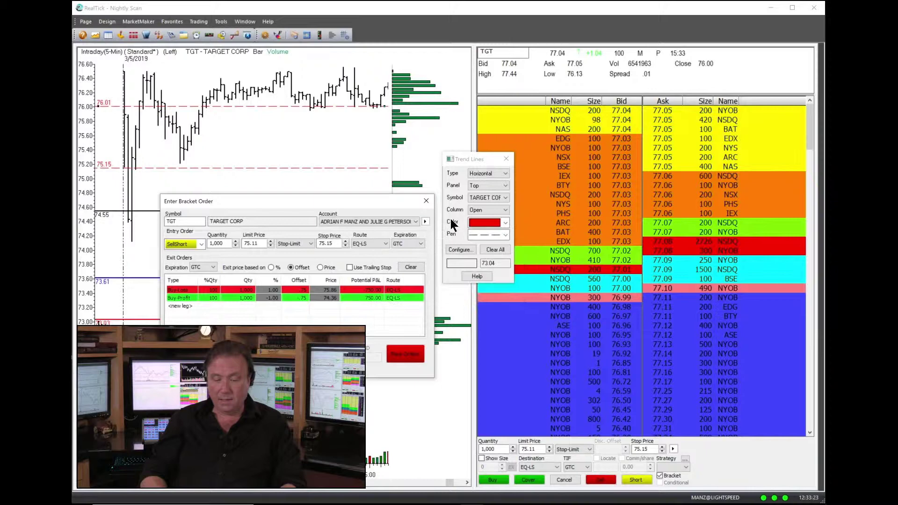
Close the bracket dialog unsent and move the trigger lines to 76.52 and 76.17.
{"action": "left_click", "coordinate": [427, 202]}
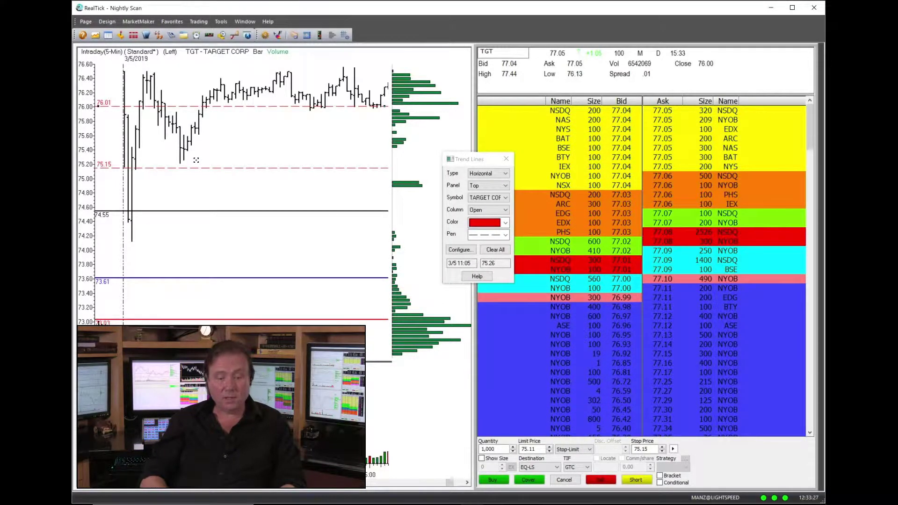
{"action": "left_click_drag", "start_coordinate": [164, 170], "coordinate": [206, 69]}
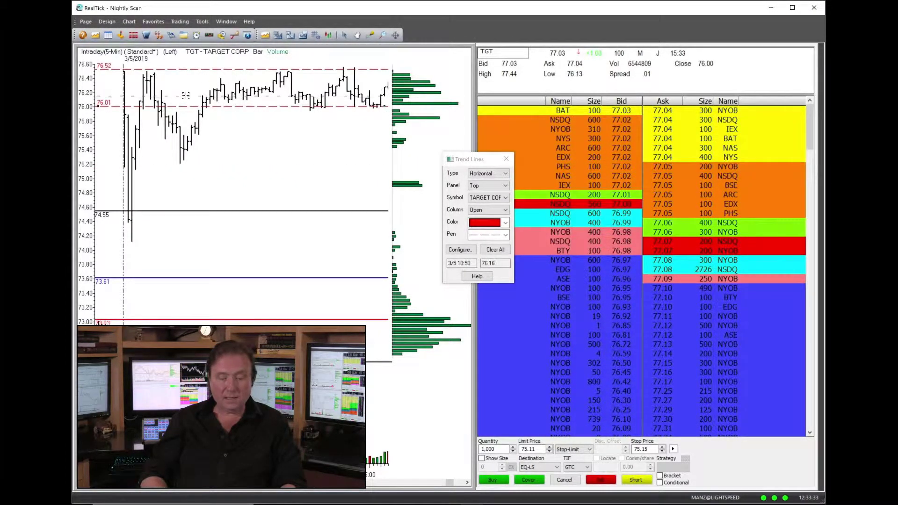
{"action": "left_click", "coordinate": [186, 94]}
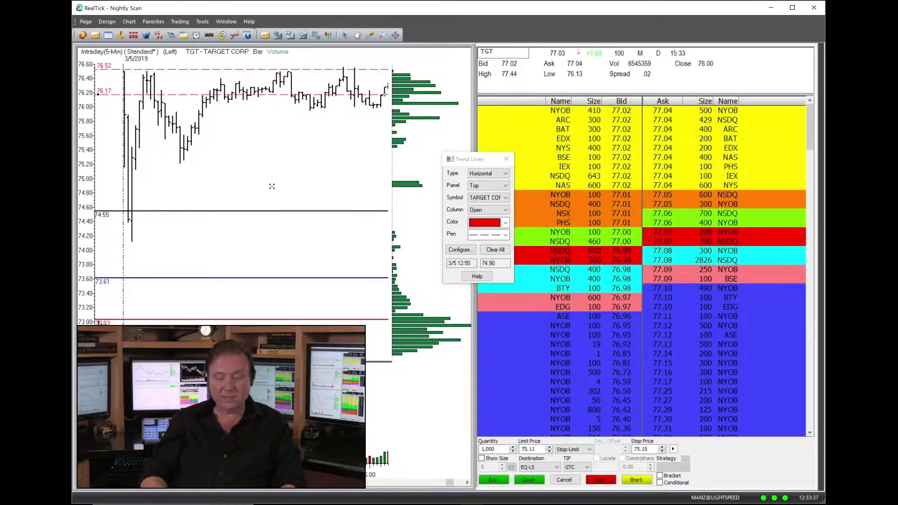
Set the stop-limit order's stop price to 76.17 and limit price to 76.14.
{"action": "double_click", "coordinate": [655, 448]}
{"action": "type", "text": "7"}
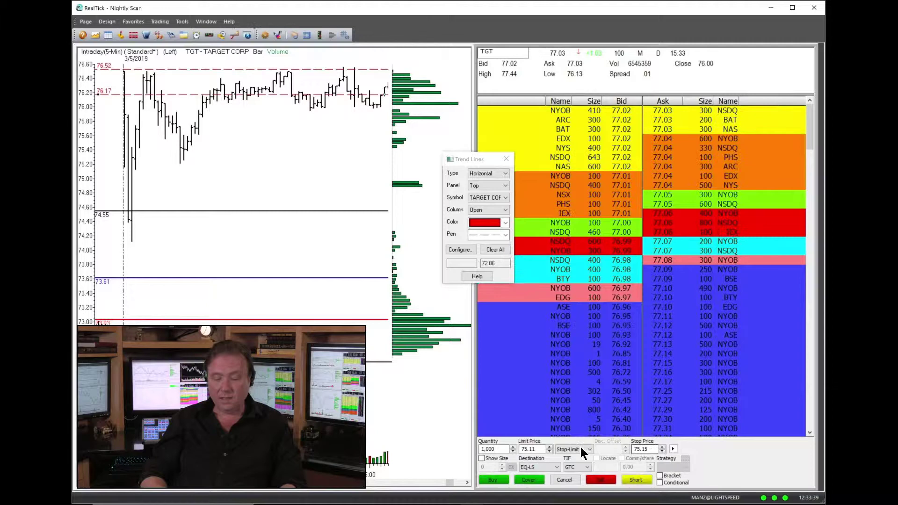
{"action": "type", "text": "6."}
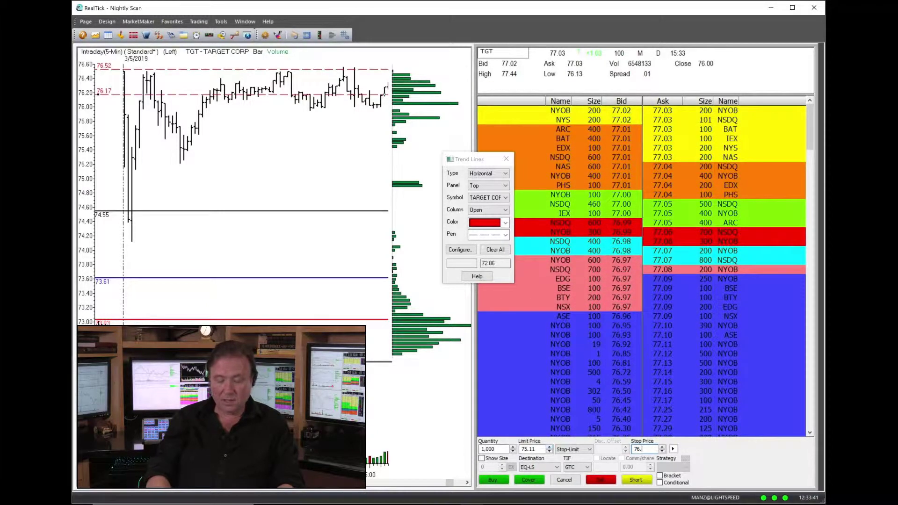
{"action": "type", "text": "17"}
{"action": "double_click", "coordinate": [536, 451]}
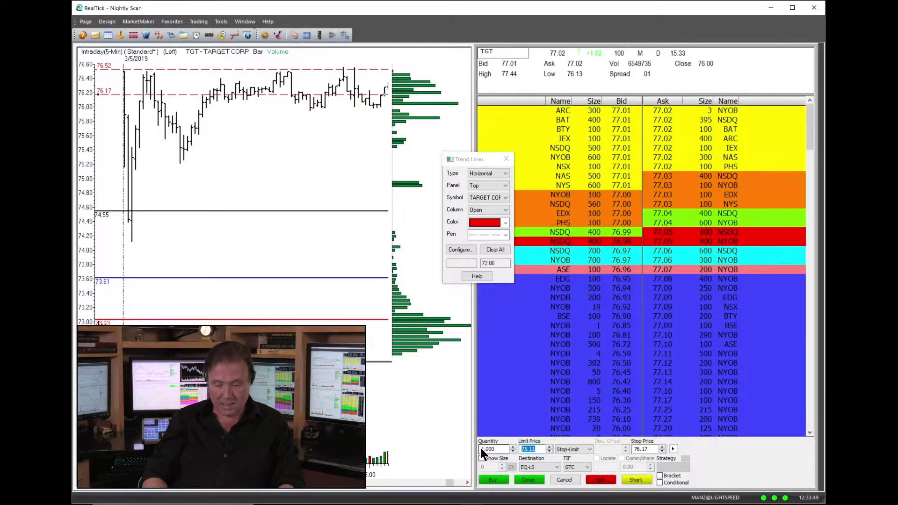
{"action": "key", "text": "BackSpace"}
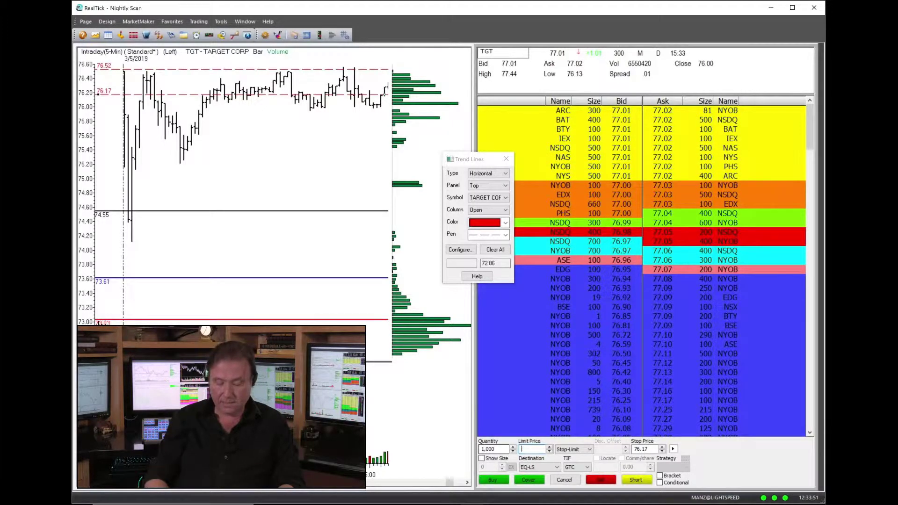
{"action": "type", "text": "76"}
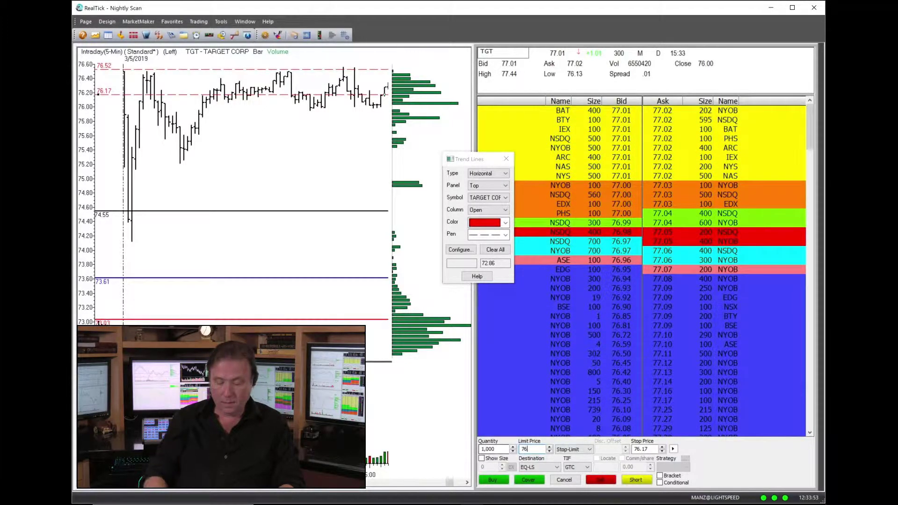
{"action": "type", "text": ".14"}
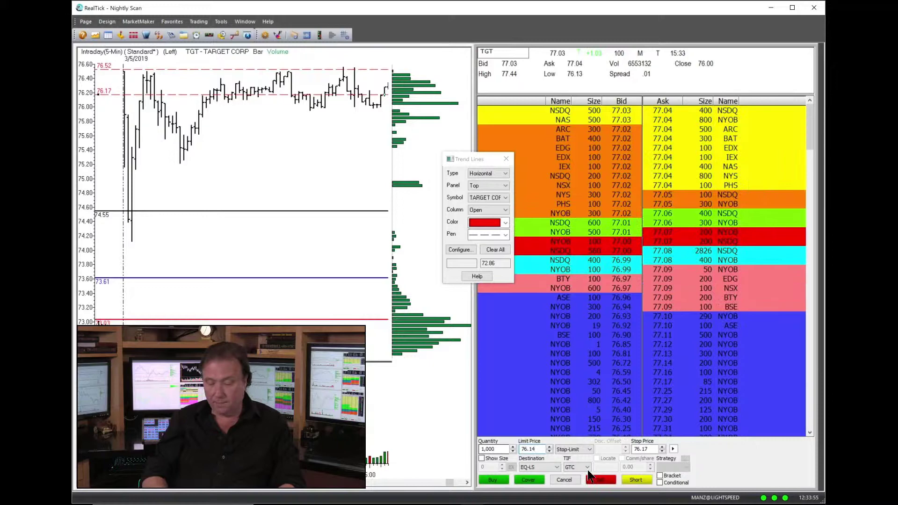
Enable Bracket, review the short bracket exits at 76.89 and 75.39, then close without sending.
{"action": "left_click", "coordinate": [660, 476]}
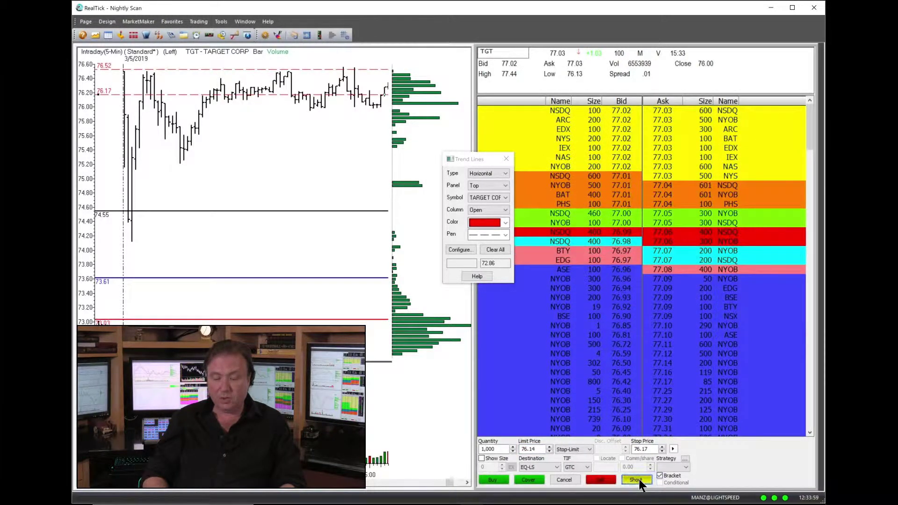
{"action": "left_click", "coordinate": [633, 480]}
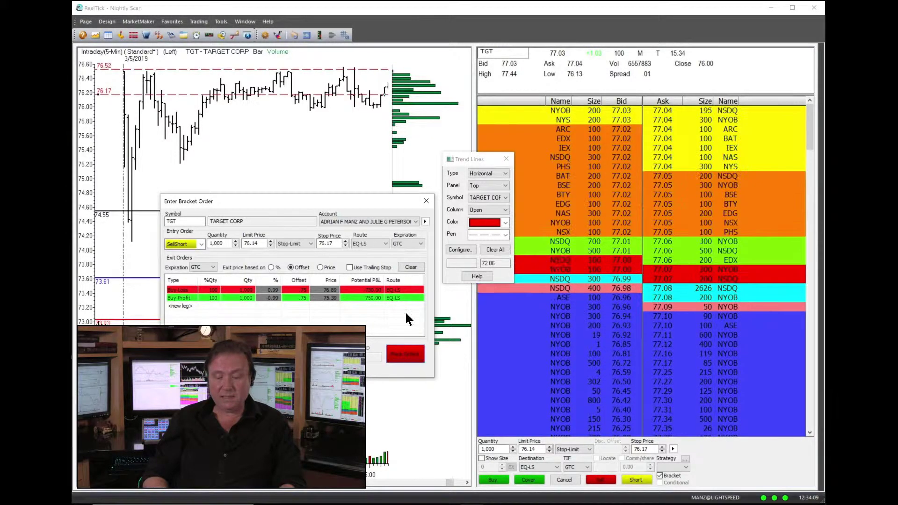
{"action": "left_click", "coordinate": [425, 203]}
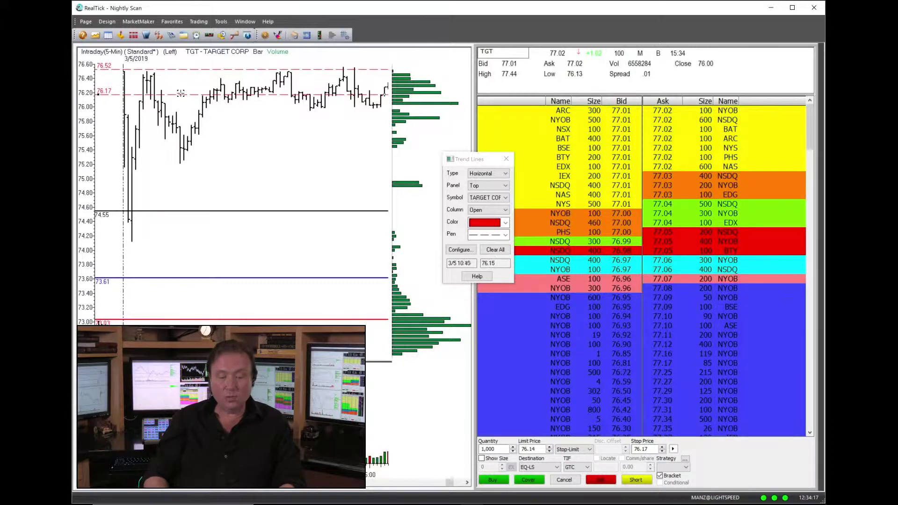
{"action": "left_click", "coordinate": [247, 123]}
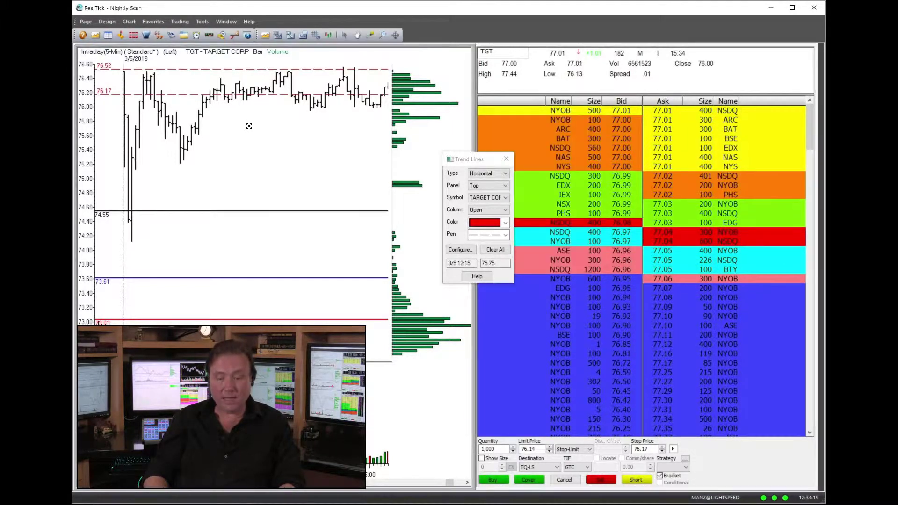
{"action": "right_click", "coordinate": [264, 151]}
{"action": "mouse_move", "coordinate": [316, 214]}
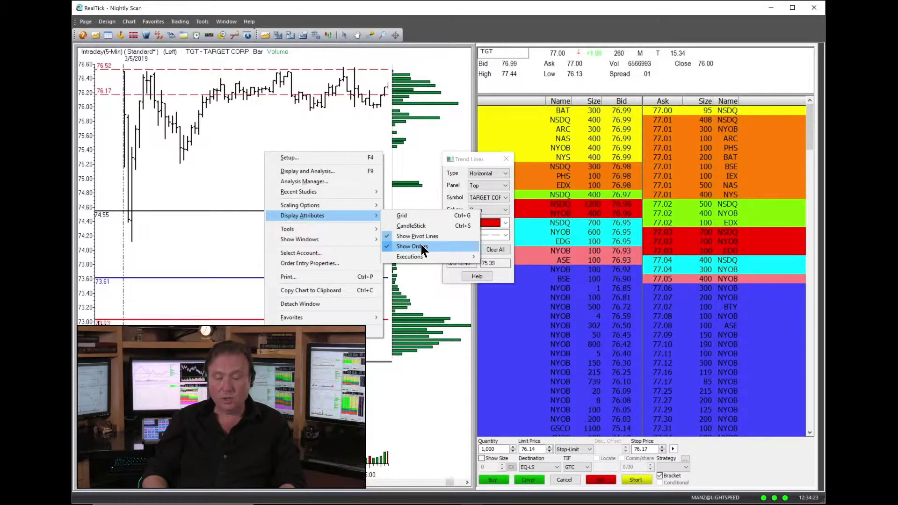
{"action": "left_click", "coordinate": [238, 124]}
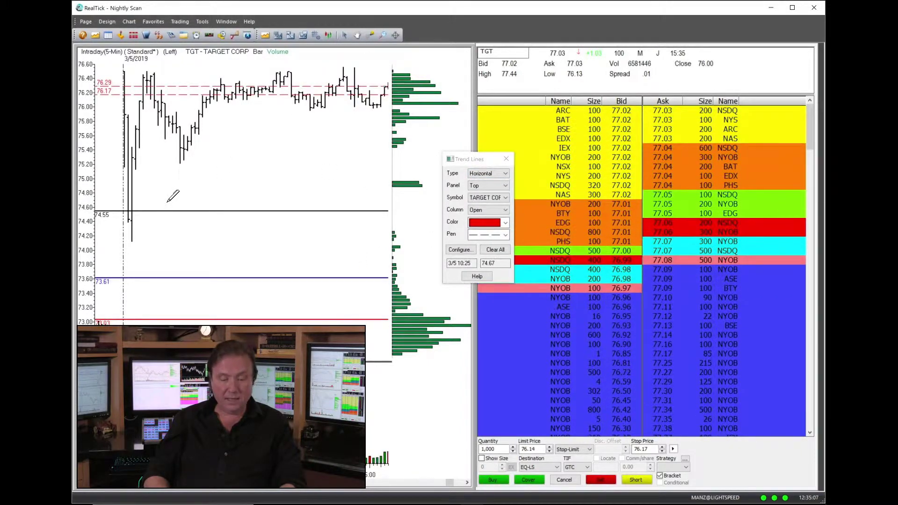
Drag out a new dashed trigger line at about 75.24.
{"action": "left_click_drag", "start_coordinate": [141, 138], "coordinate": [157, 161]}
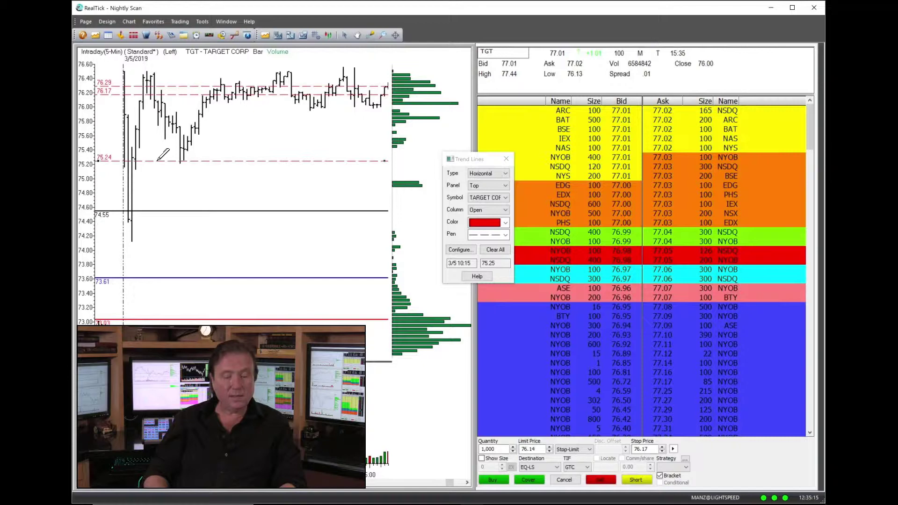